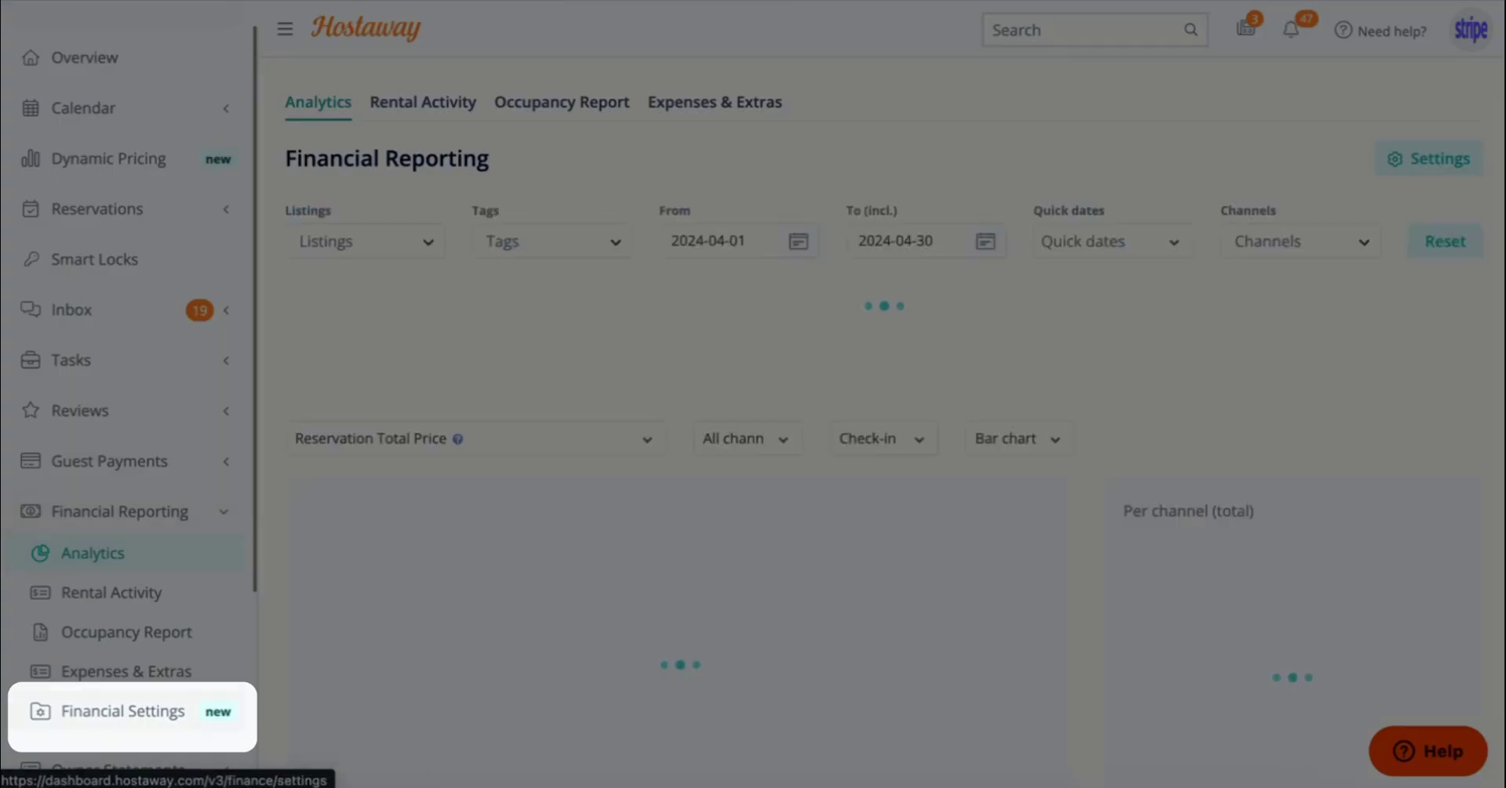
- Go to Financial Reporting > Financial Settings in the sidebar to view the financial formulas
left_click(123, 711)
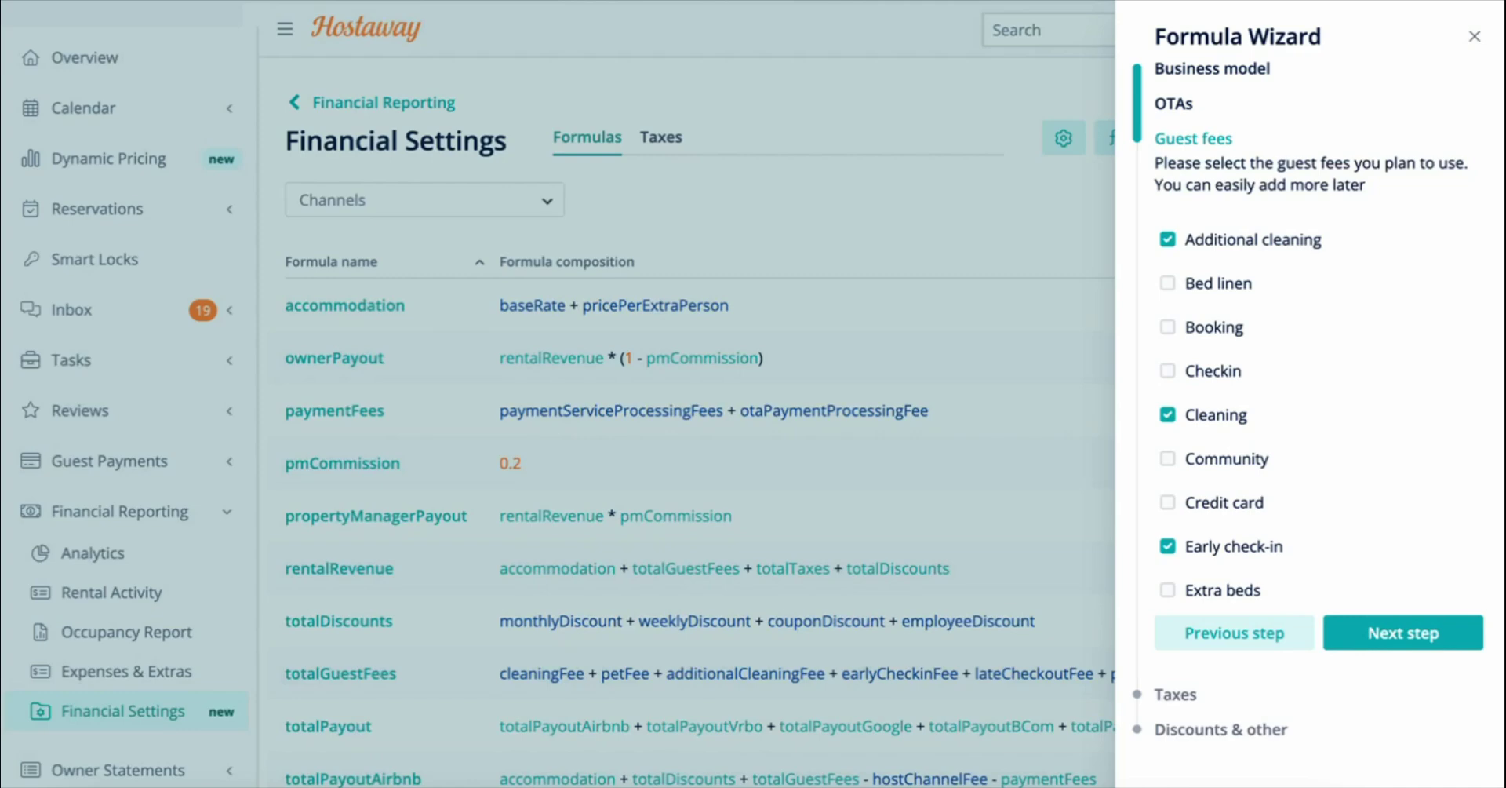
- Scroll past the chosen guest fees and move the wizard on to the Taxes step
scroll(1303, 416, "down", 2)
scroll(1302, 416, "down", 4)
scroll(1302, 416, "down", 4)
scroll(1303, 377, "down", 1)
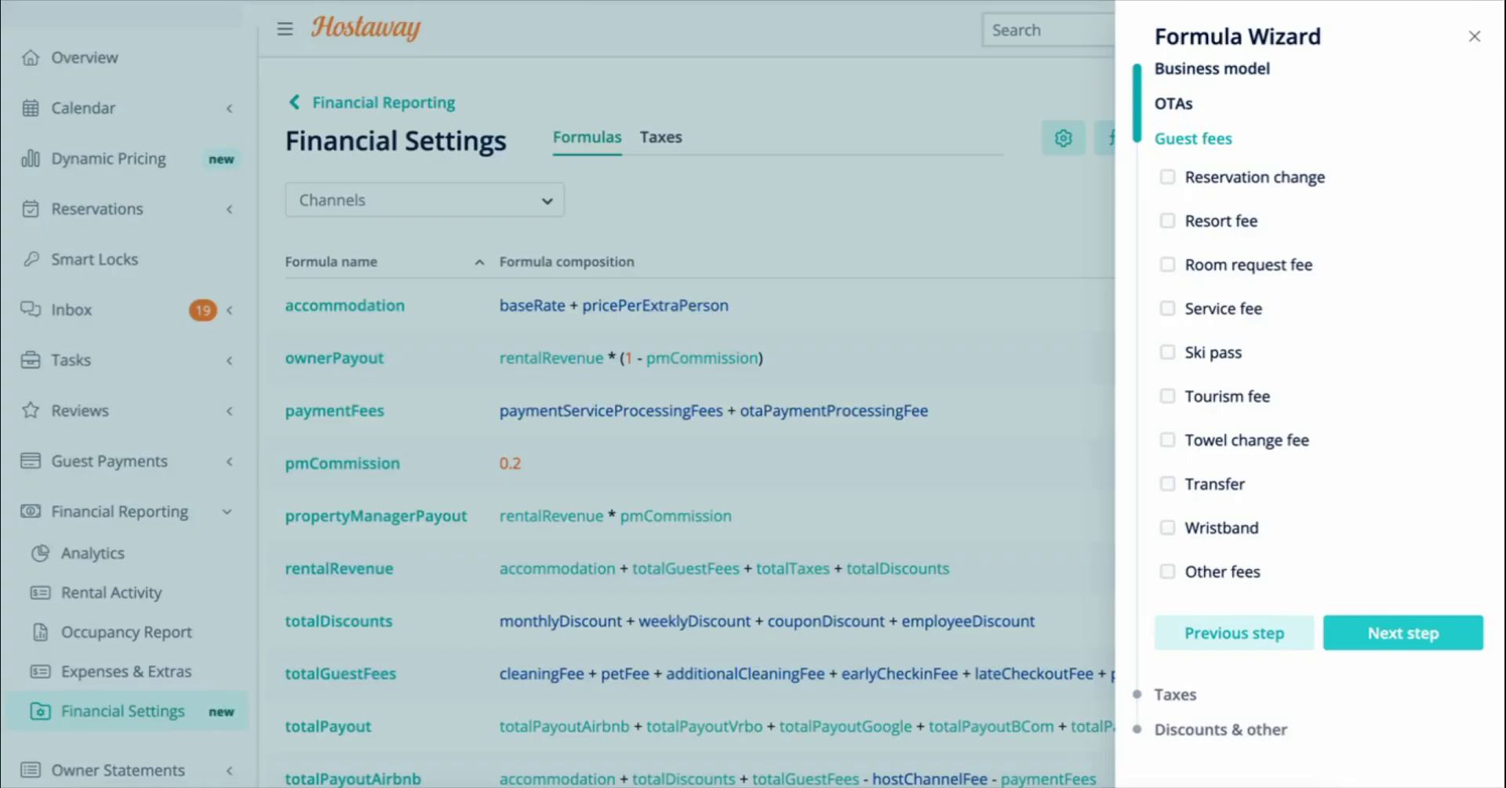
left_click(1403, 633)
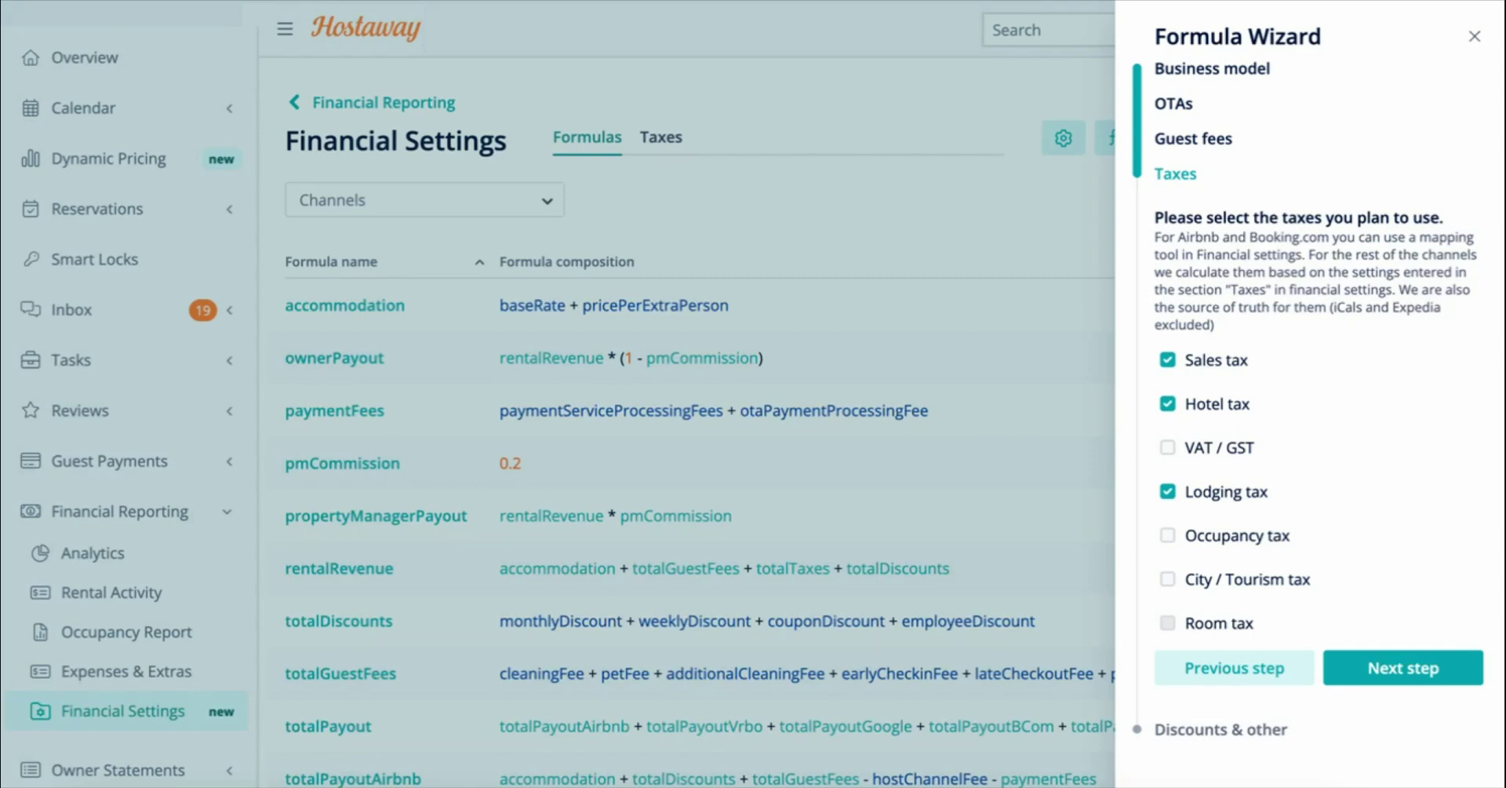
- Scroll down the Taxes step to reach the Airbnb tax remitter option
scroll(1318, 408, "down", 3)
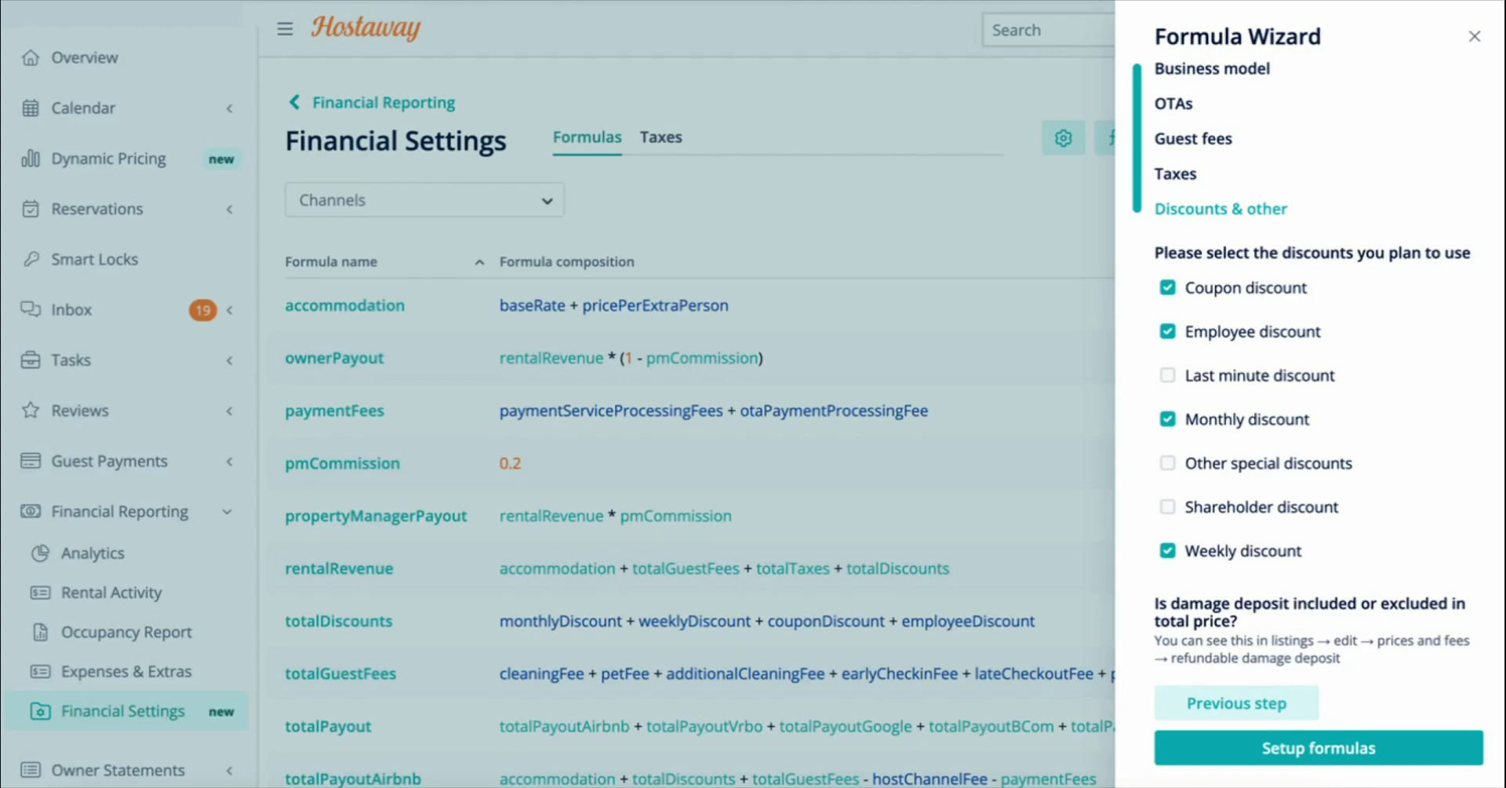
- Scroll down the discounts step to reveal the damage deposit question
scroll(1318, 439, "down", 2)
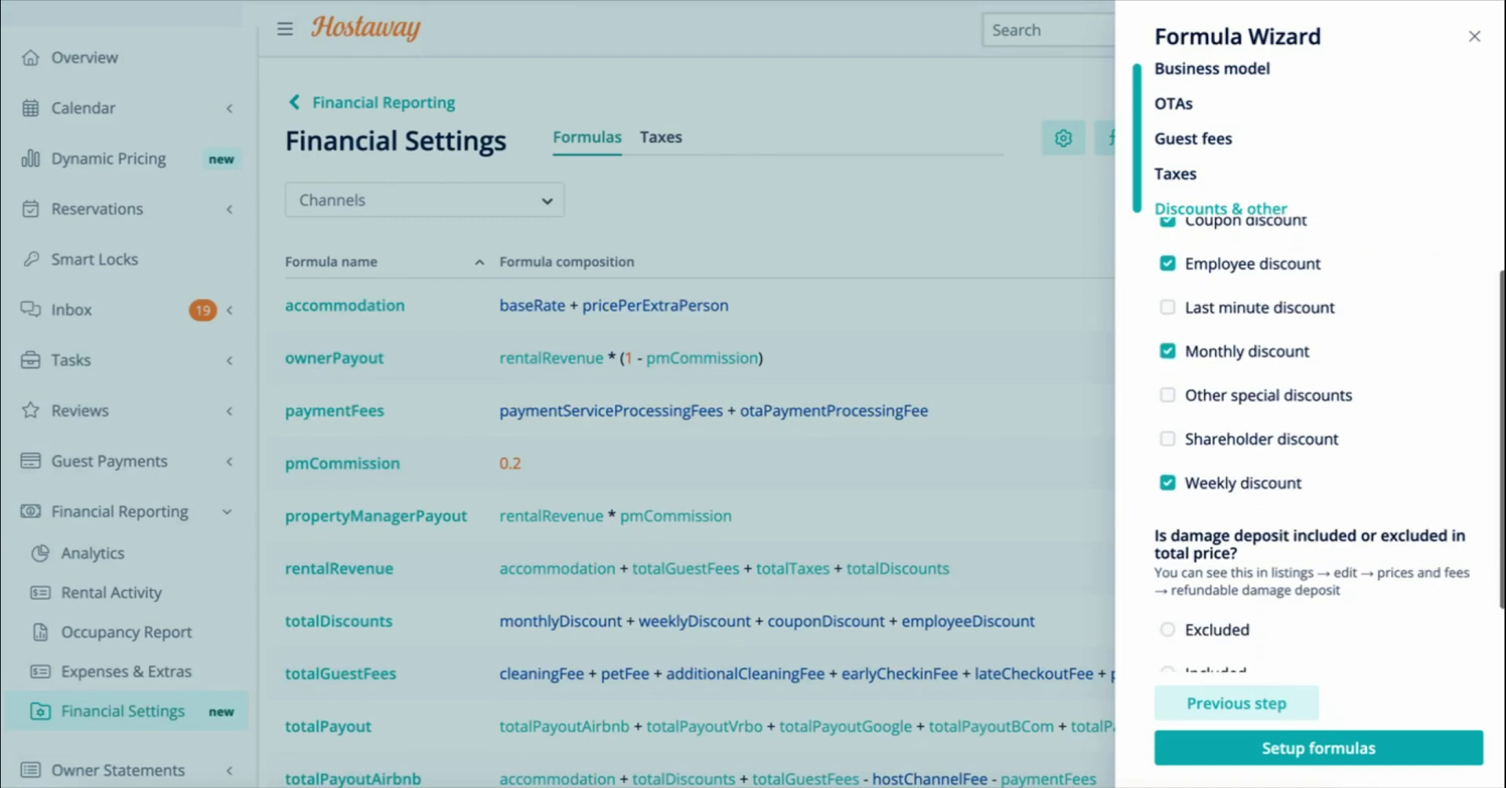